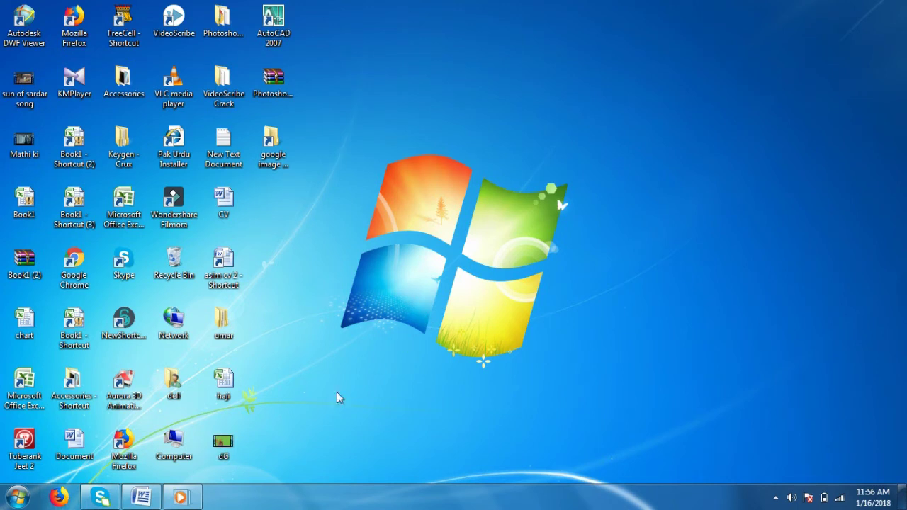
Launch Firefox from the Windows 7 taskbar.
click(68, 498)
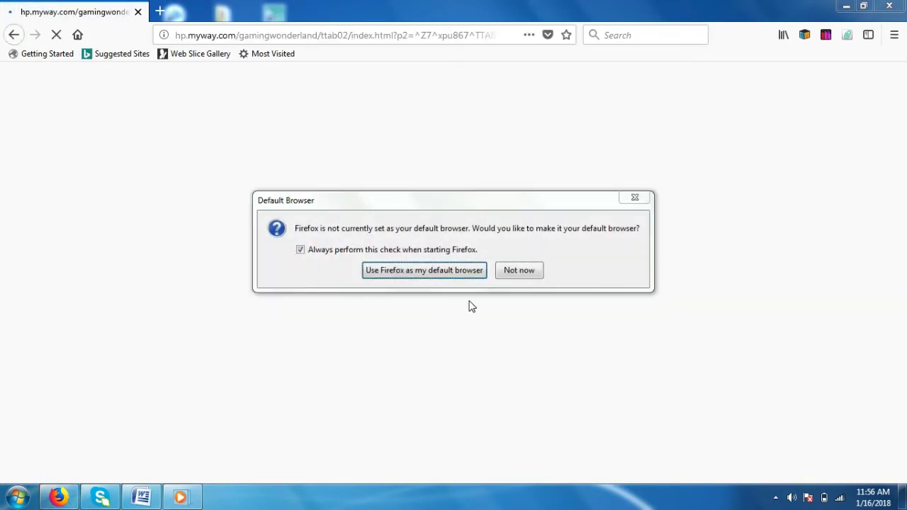
Dismiss the default-browser prompt and search MyWay for 'allied internet banking'.
click(636, 200)
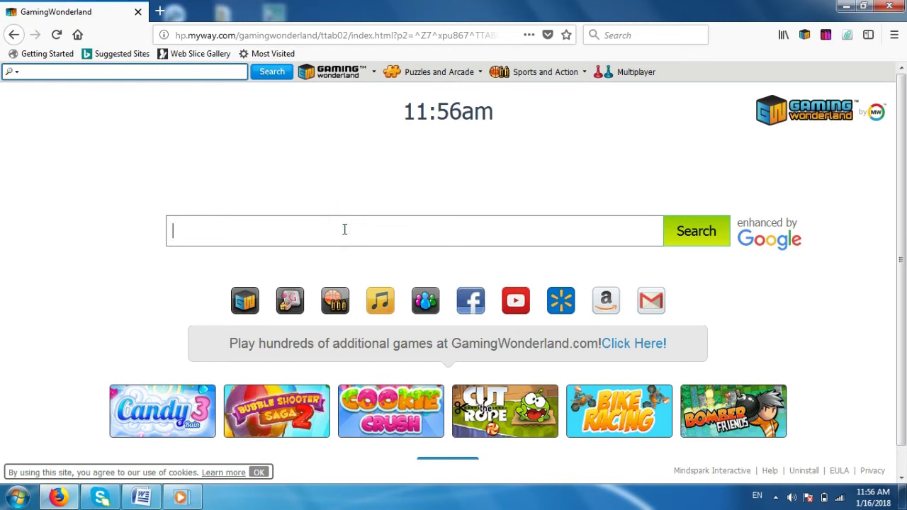
text(allied)
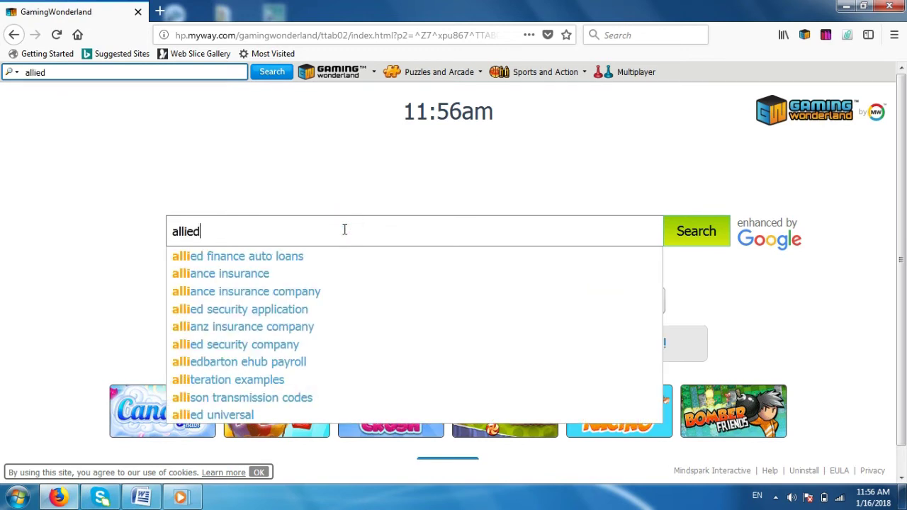
text( int)
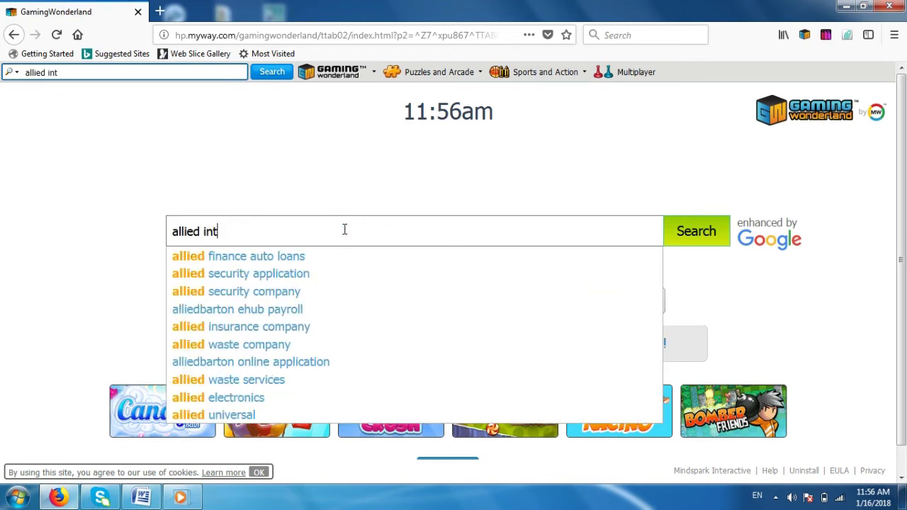
text(ernet banking)
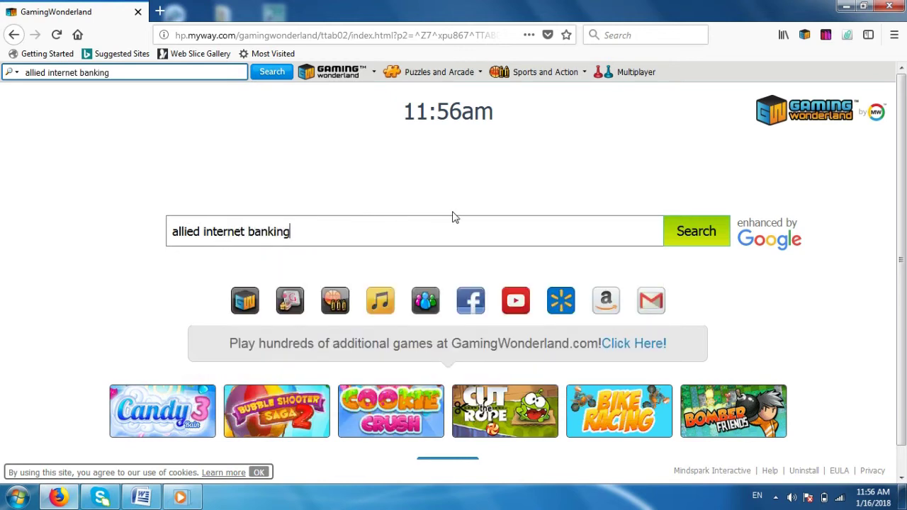
key(Return)
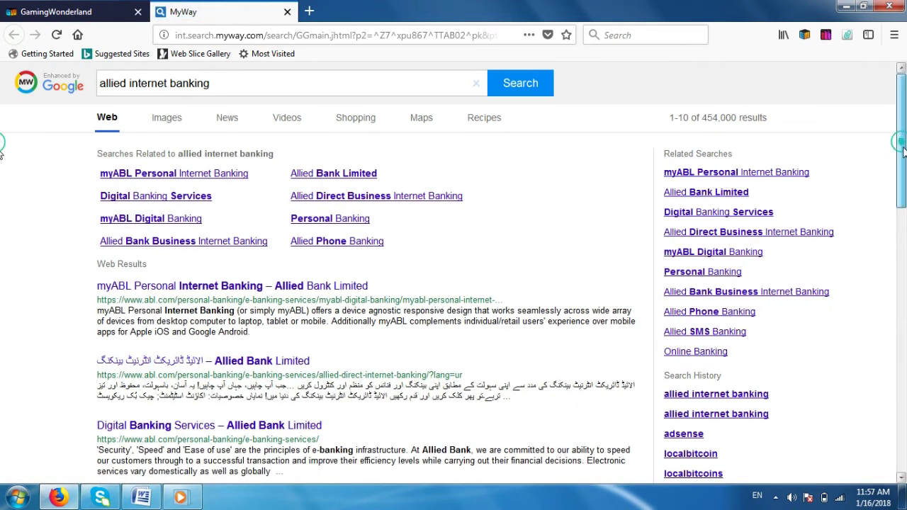
Open the 'Allied Direct Business Internet Banking – Allied Bank Limited' search result.
drag(903, 145, 903, 198)
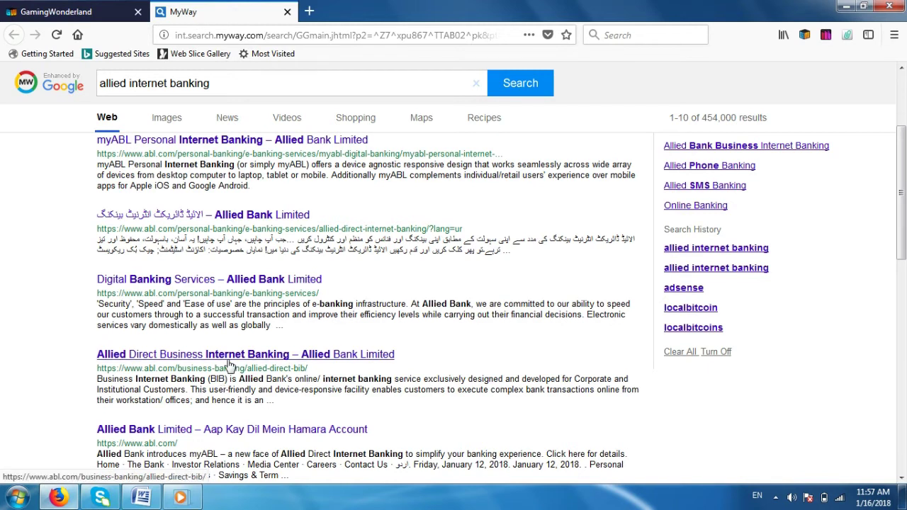
click(228, 361)
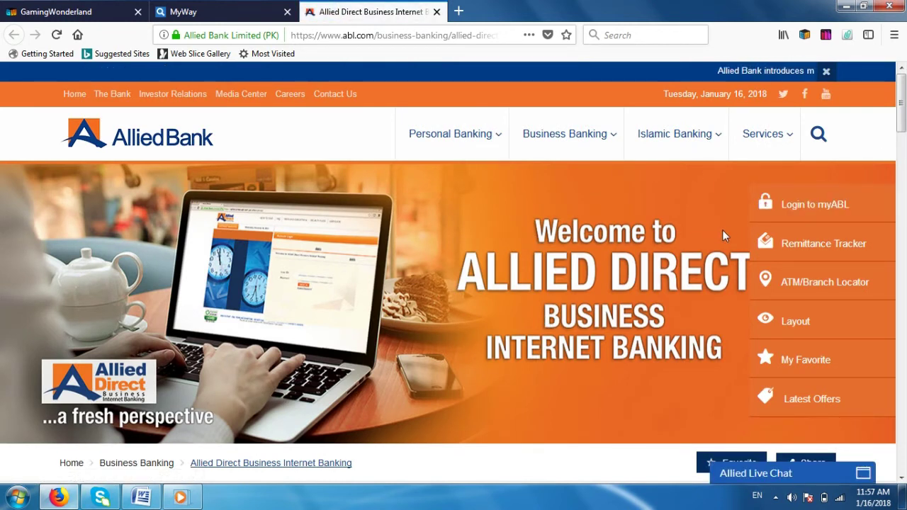
Go to the myABL login, view the security tips in Urdu, proceed, and choose Join Now.
click(791, 209)
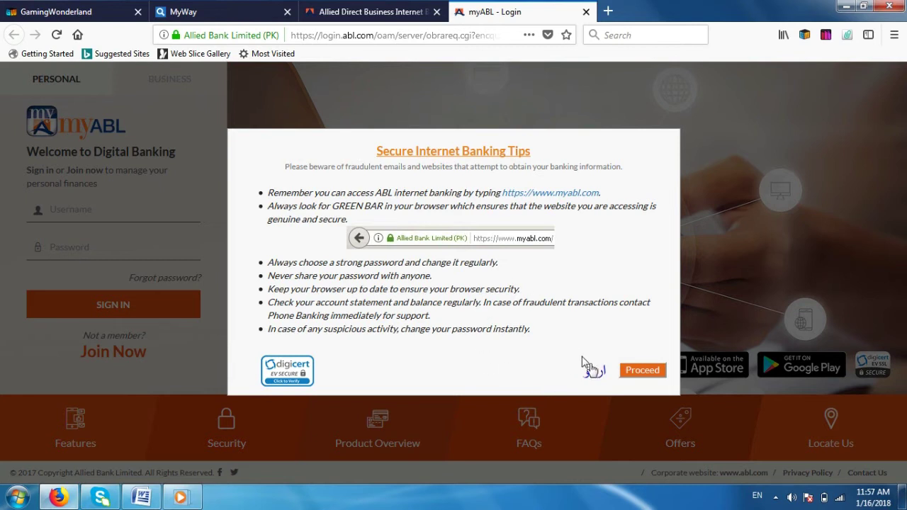
click(595, 374)
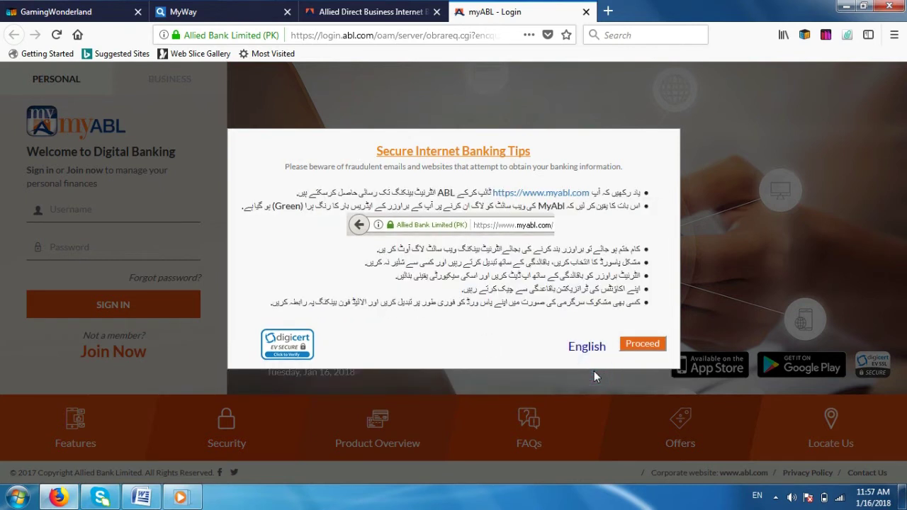
click(635, 350)
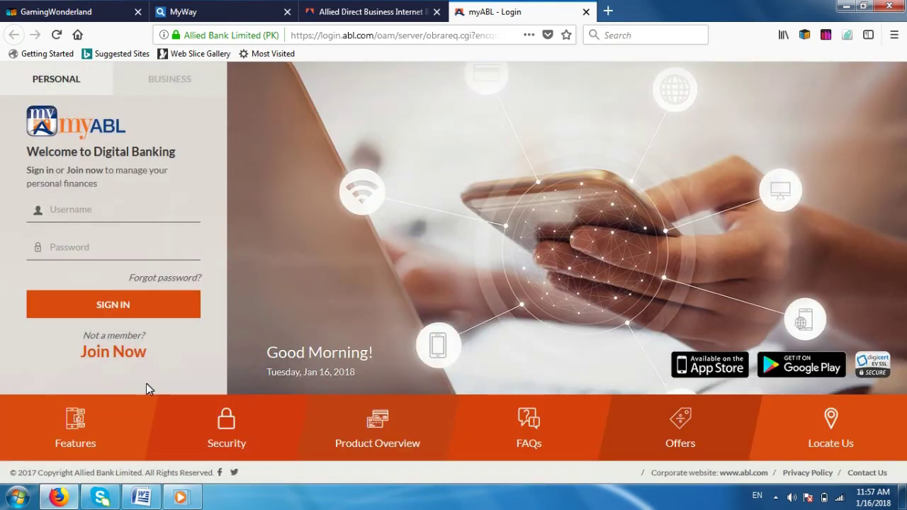
click(124, 355)
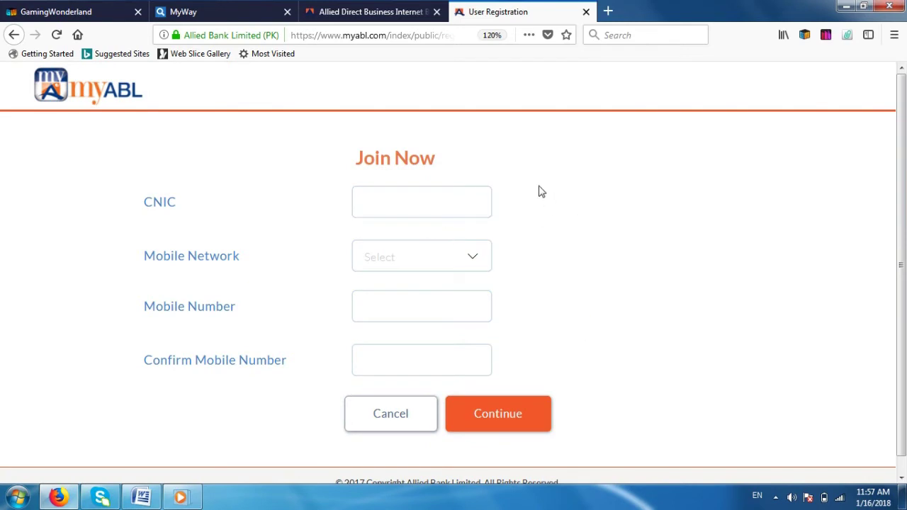
Enter the CNIC number and select Telenor as the mobile network.
click(454, 204)
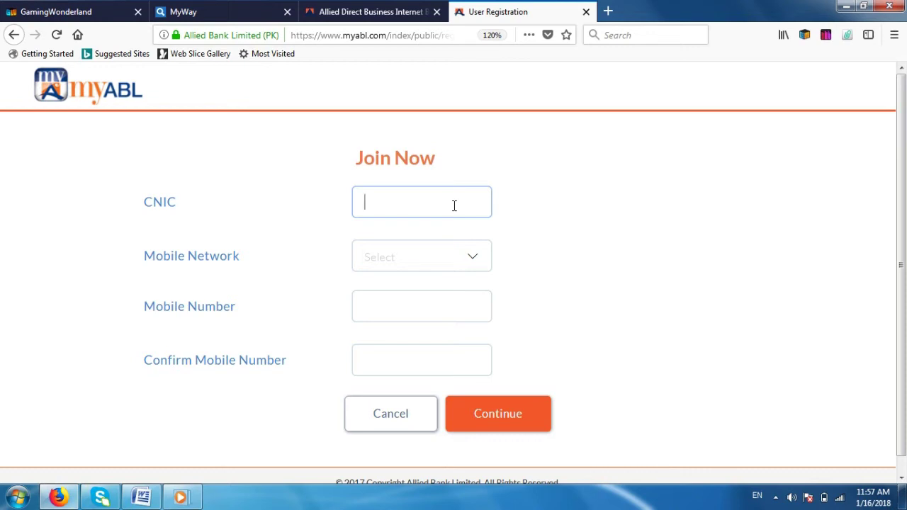
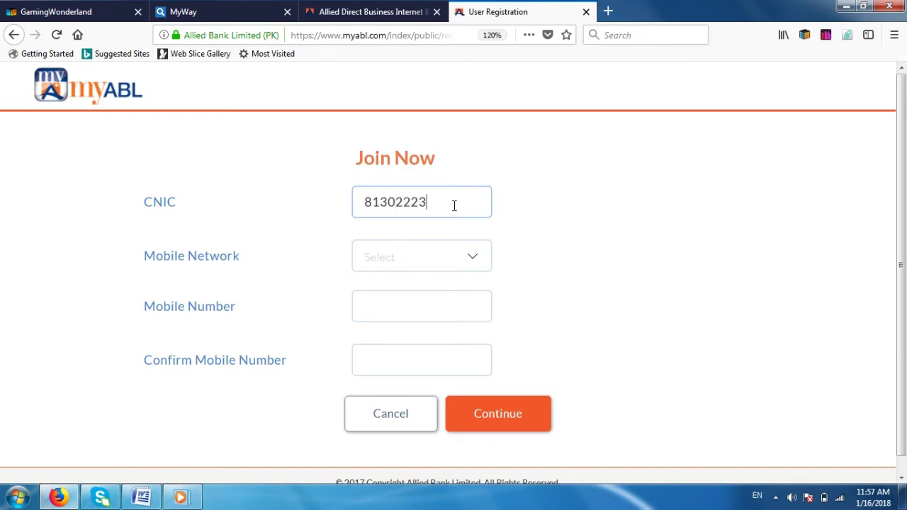
click(477, 259)
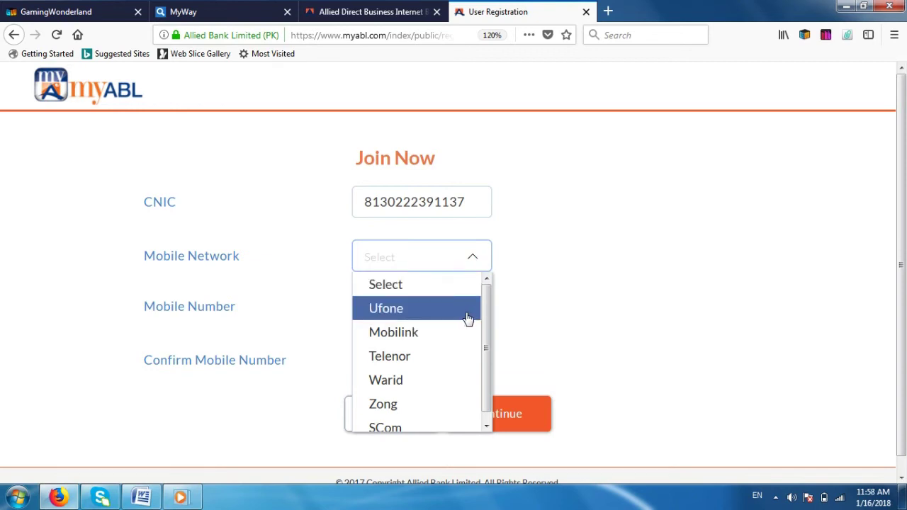
click(432, 356)
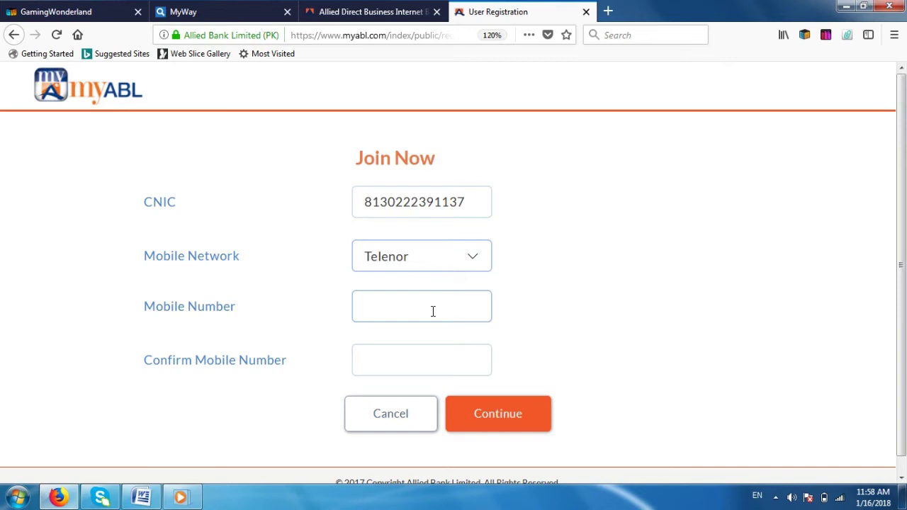
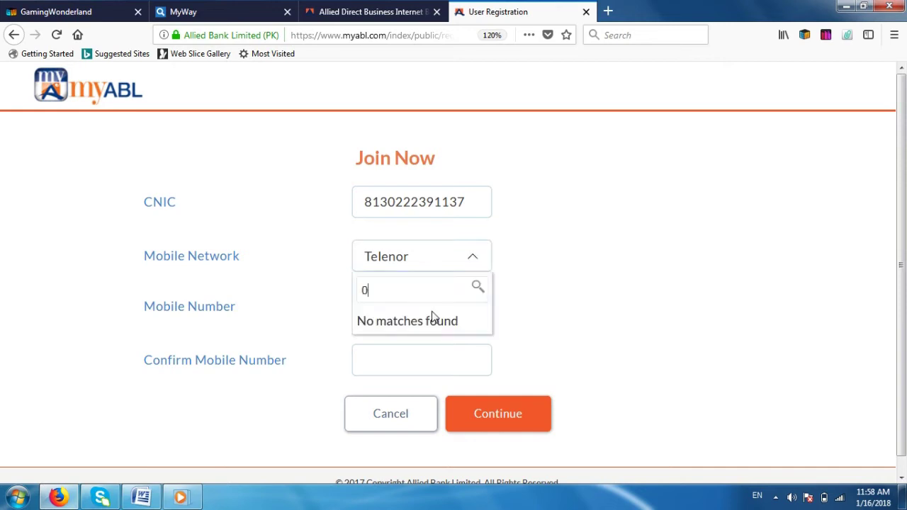
Enter the mobile number in both Mobile Number fields, correcting a mistyped last digit.
click(430, 357)
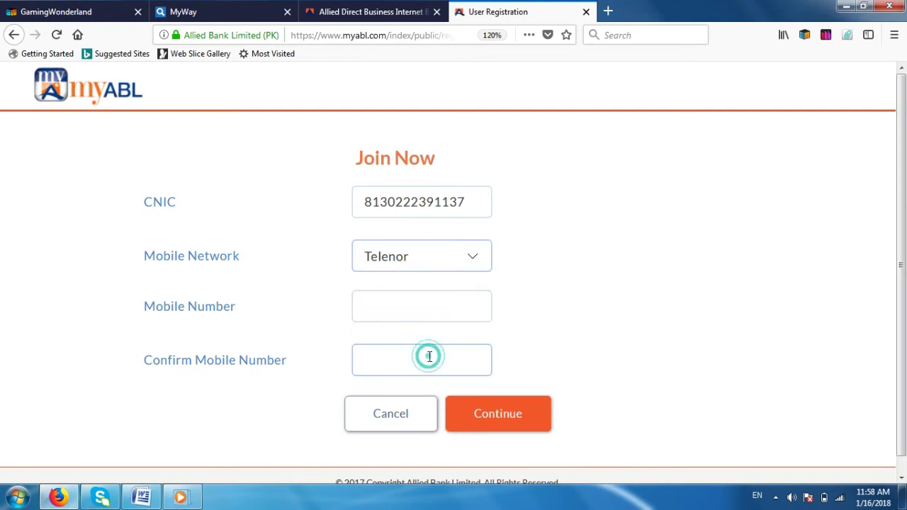
click(412, 311)
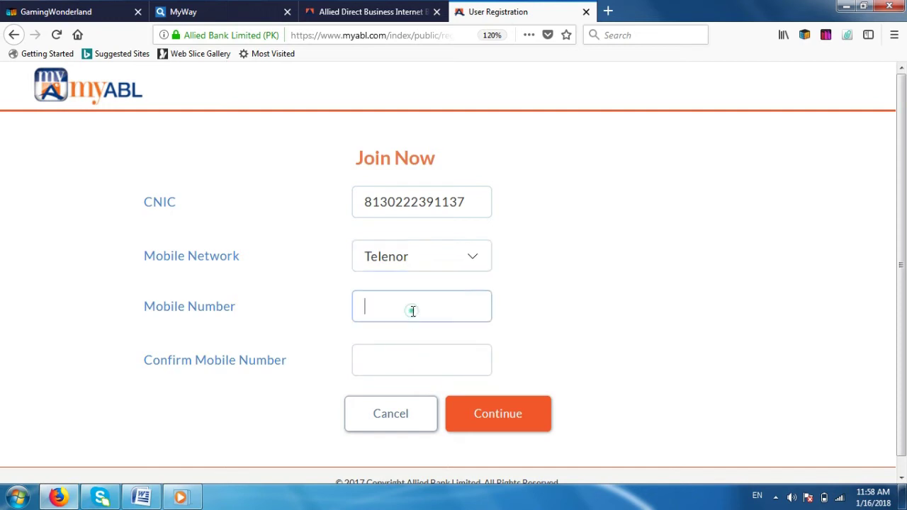
click(405, 369)
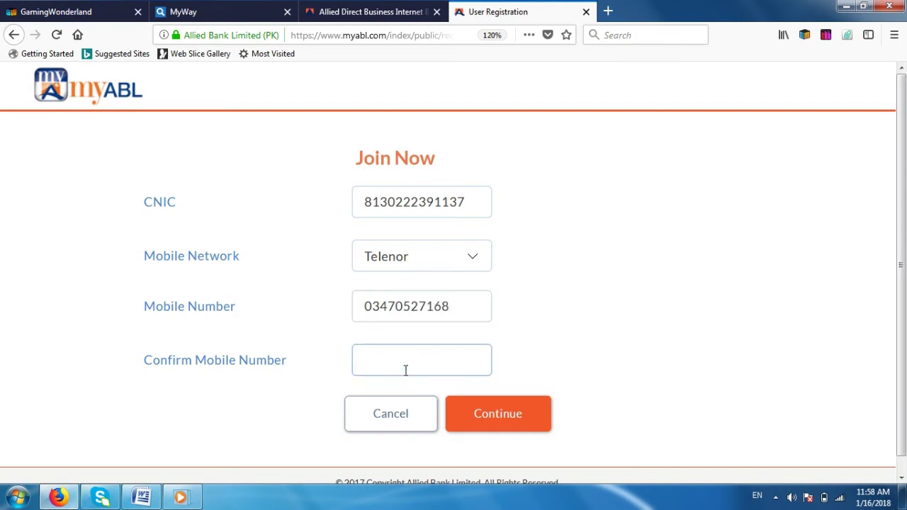
Finish the confirmation mobile number and continue to the second registration page.
text(8)
click(499, 427)
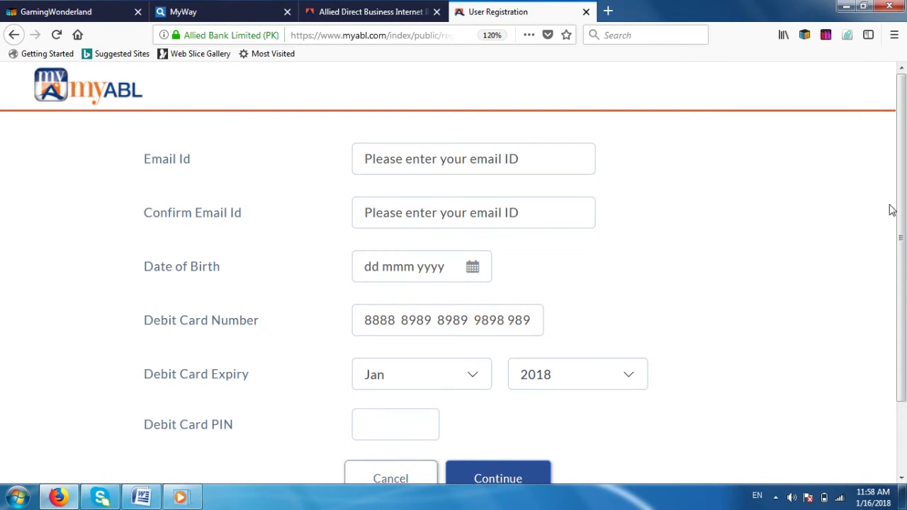
scroll(899, 211, down, 1)
scroll(899, 210, up, 1)
Select the Email Id field and scroll through the second page's birth date and card fields.
click(521, 162)
click(902, 208)
mouse_move(902, 208)
mouse_down()
mouse_move(902, 336)
mouse_move(905, 191)
mouse_up()
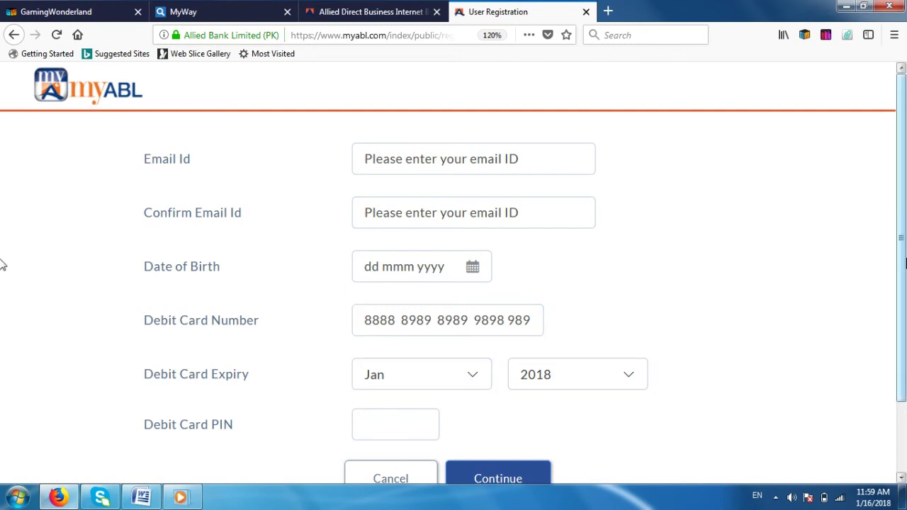
scroll(2, 259, down, 2)
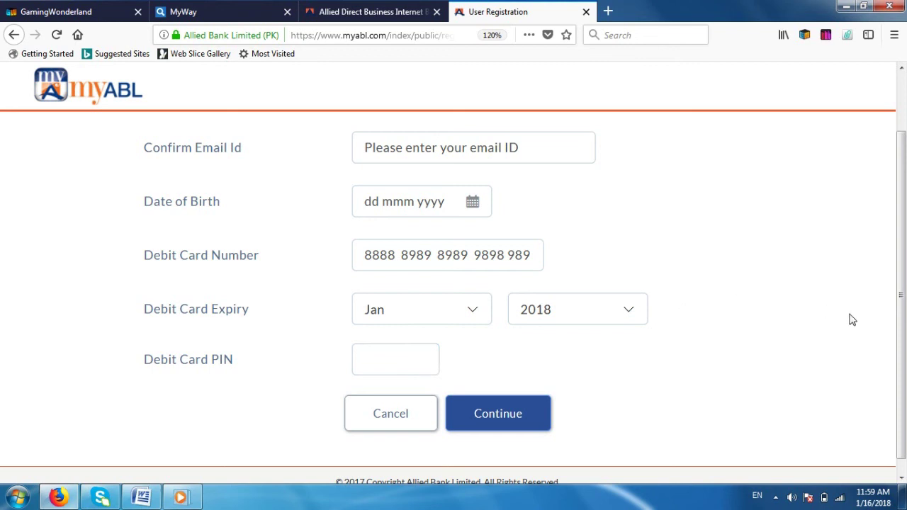
click(902, 287)
drag(902, 287, 902, 345)
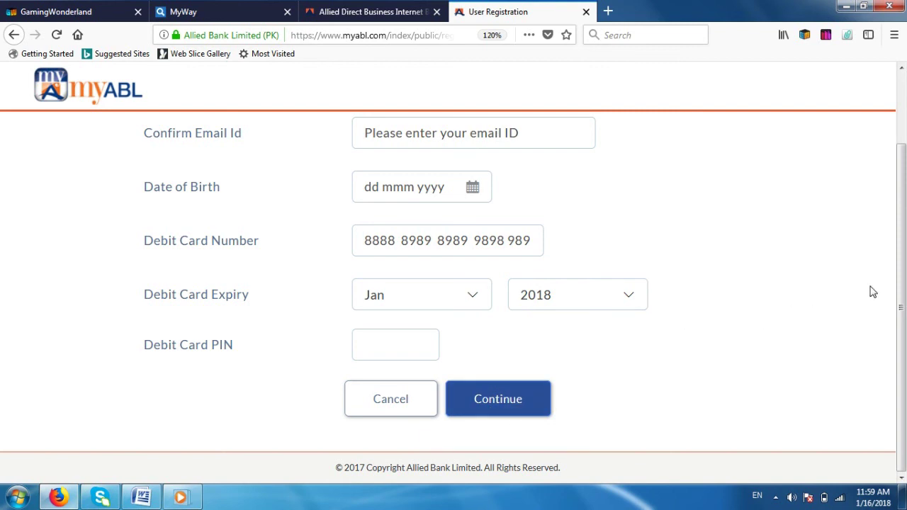
scroll(899, 220, up, 2)
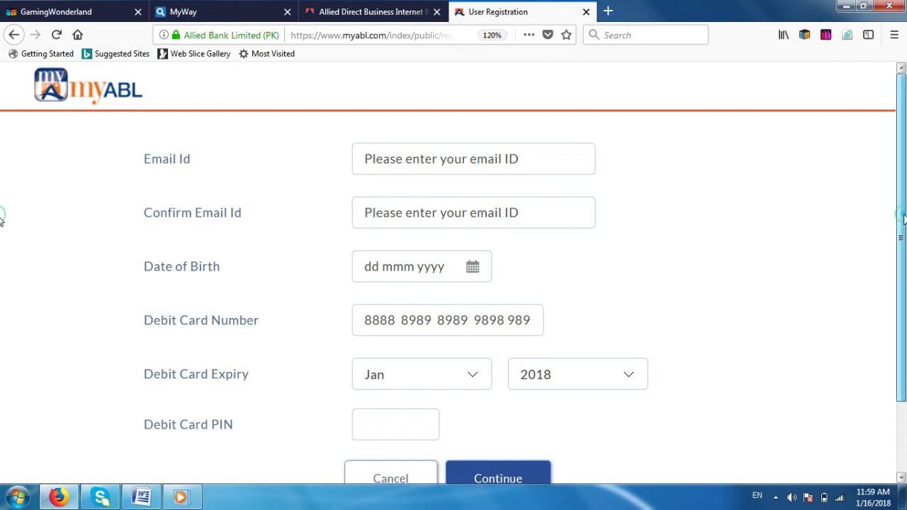
scroll(1, 222, down, 2)
scroll(2, 224, up, 2)
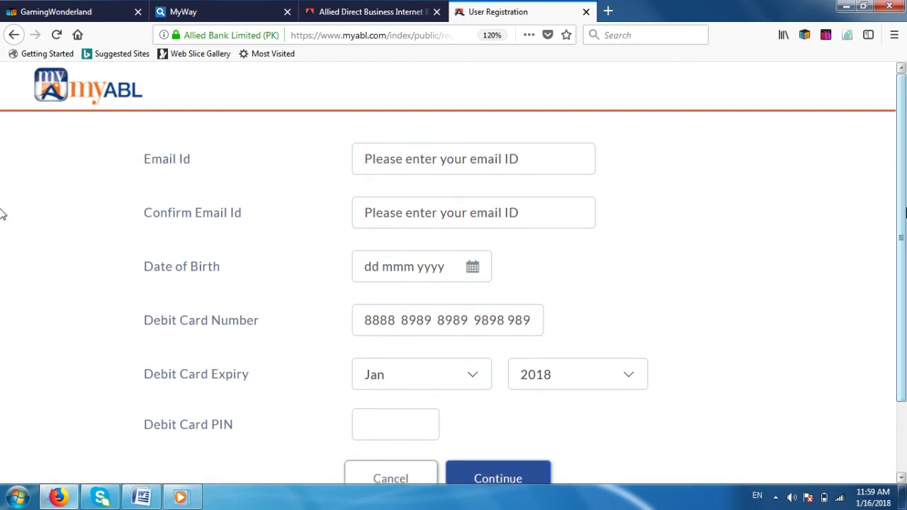